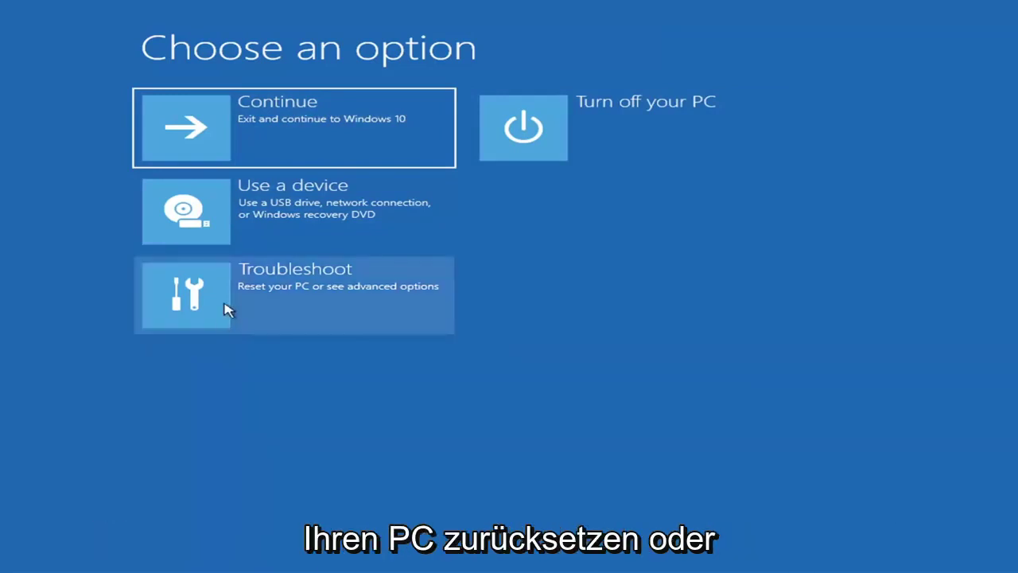
- Run Startup Repair from the advanced troubleshooting options
left_click(381, 304)
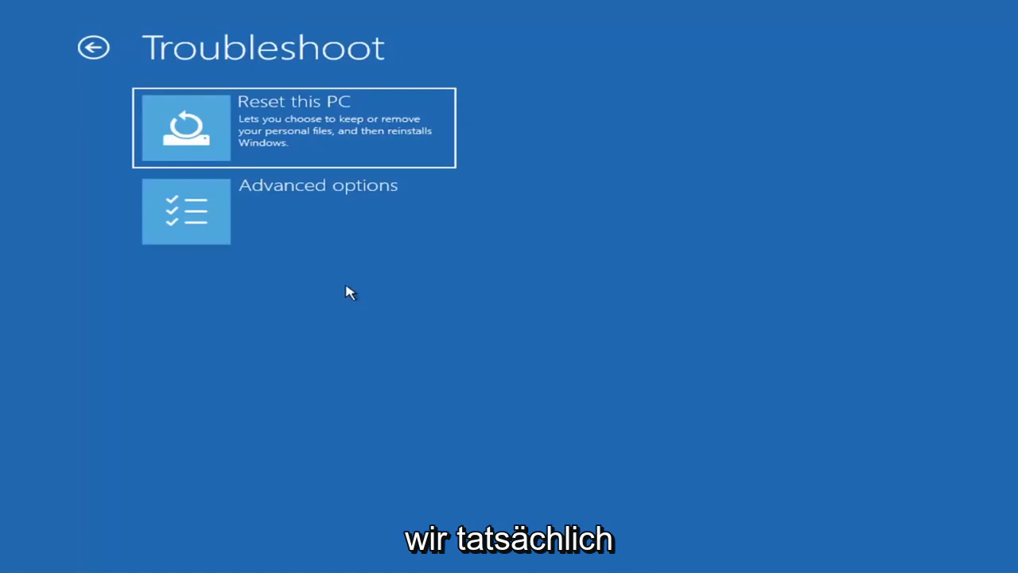
left_click(322, 217)
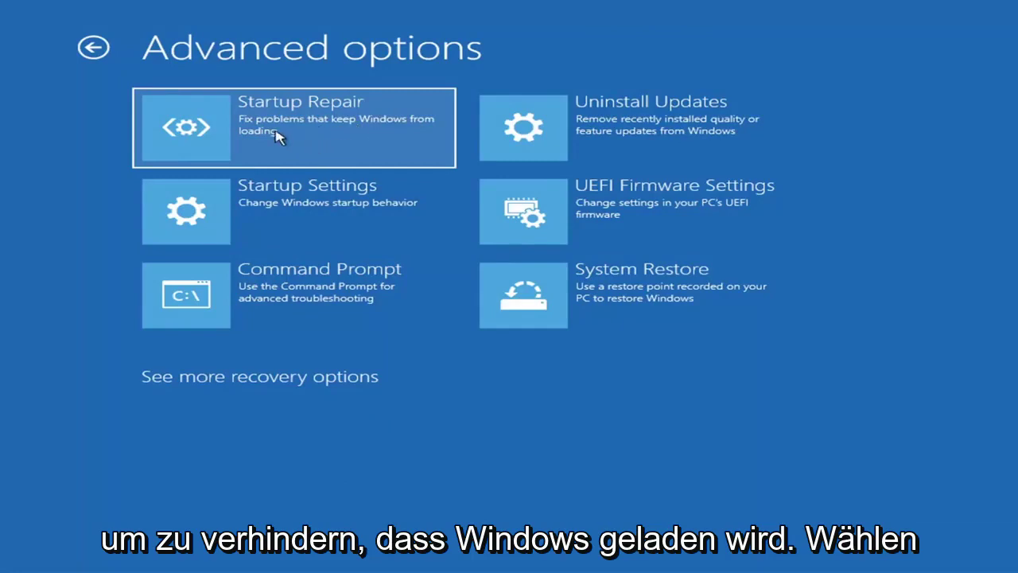
key("Return")
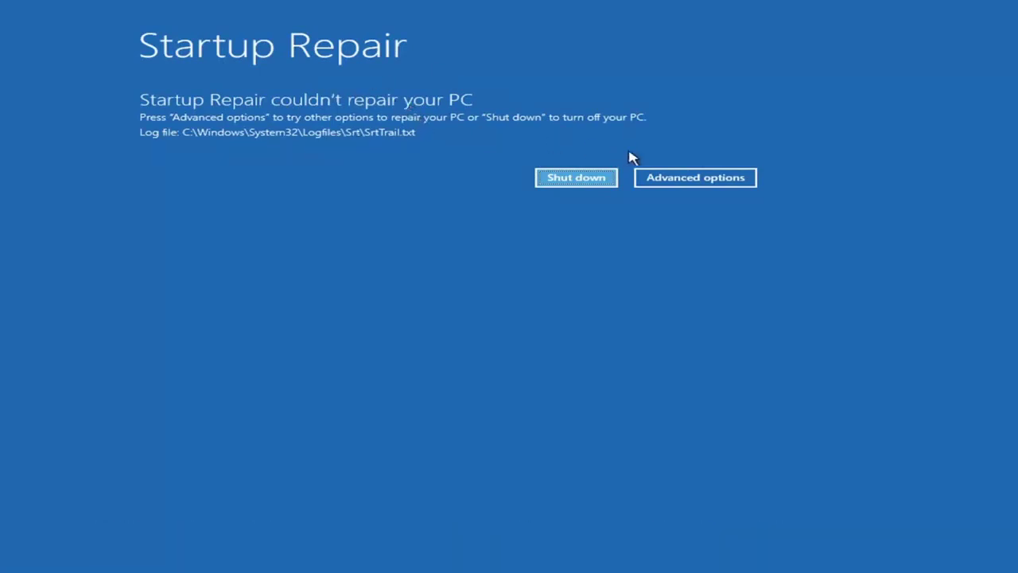
- Return to the advanced troubleshooting options and review the Startup Settings and Uninstall Updates pages without applying anything
left_click(706, 180)
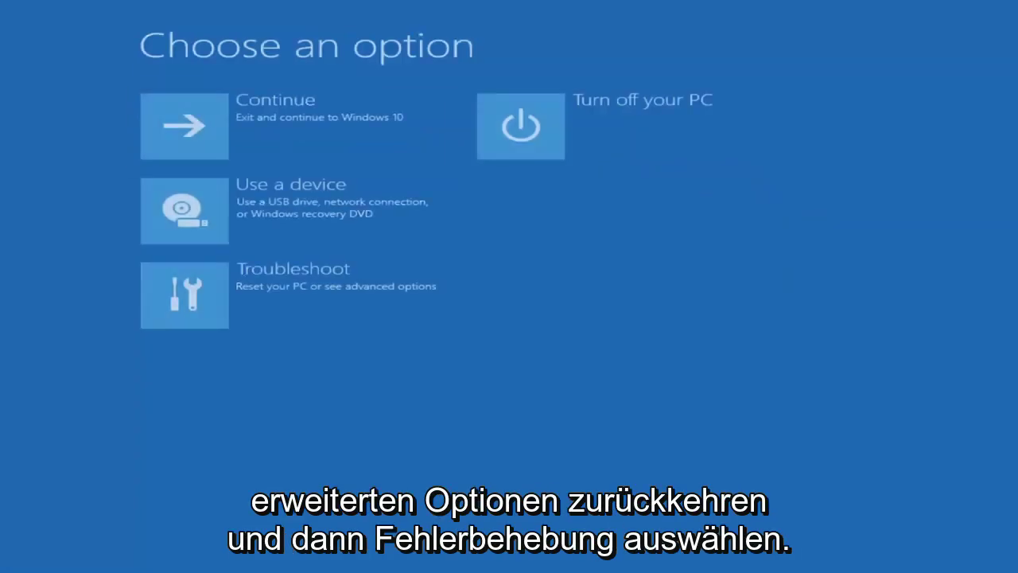
left_click(314, 295)
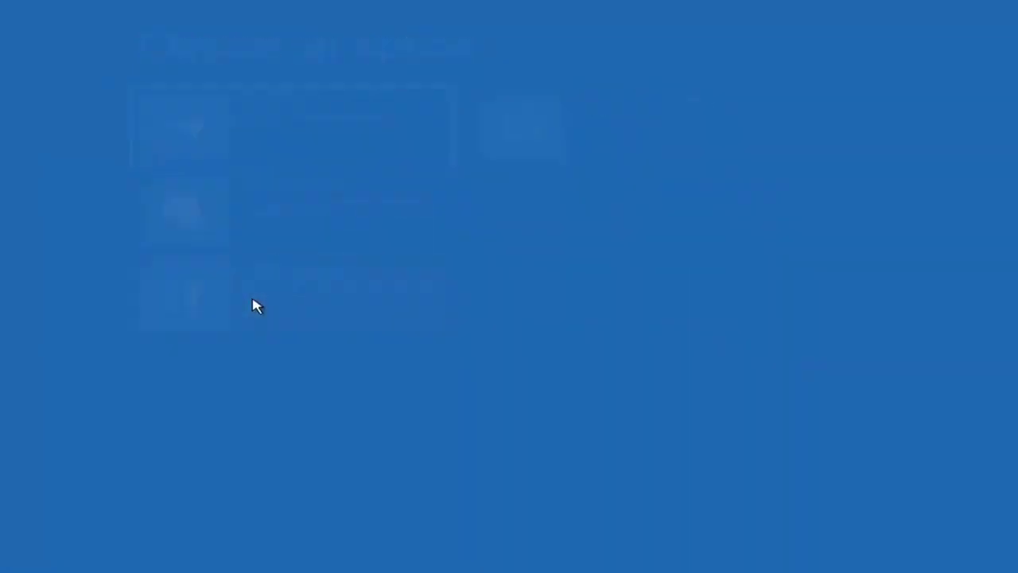
left_click(267, 224)
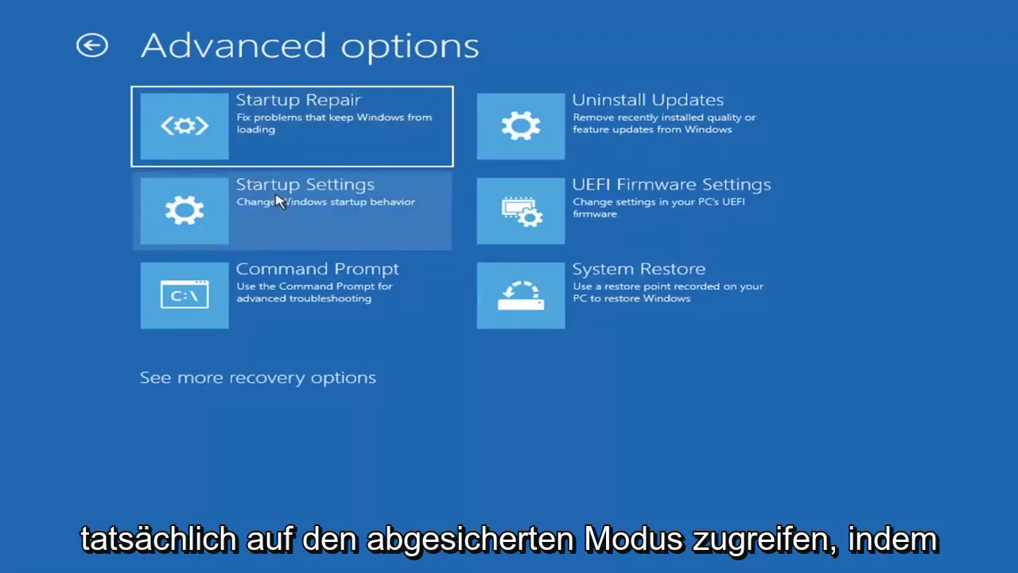
left_click(263, 212)
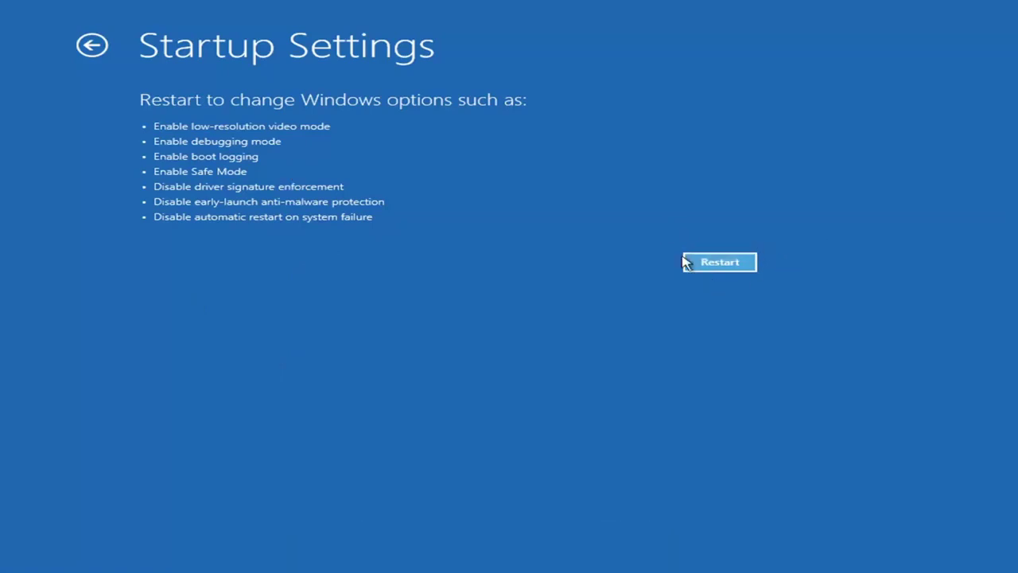
left_click(739, 264)
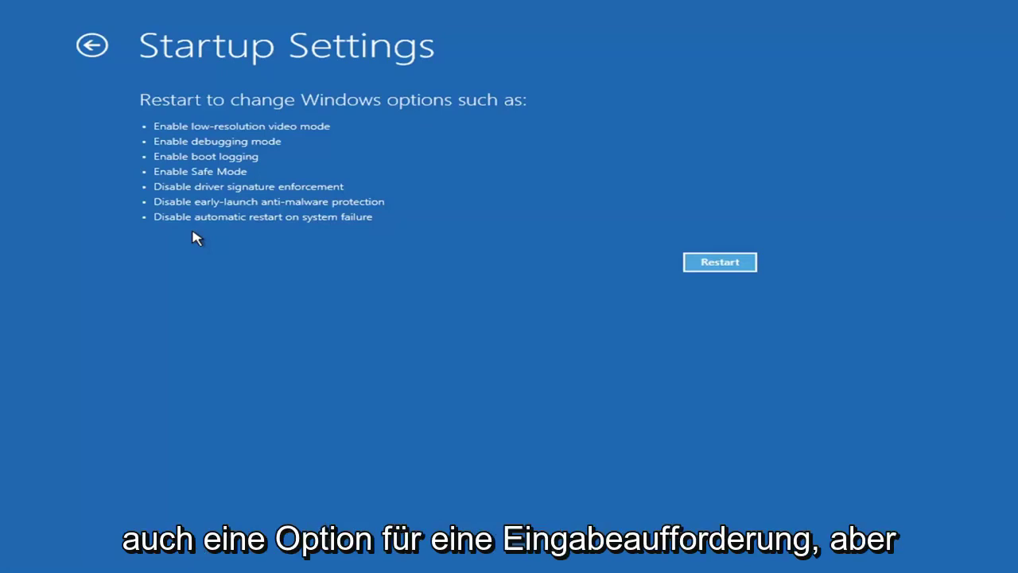
left_click(88, 45)
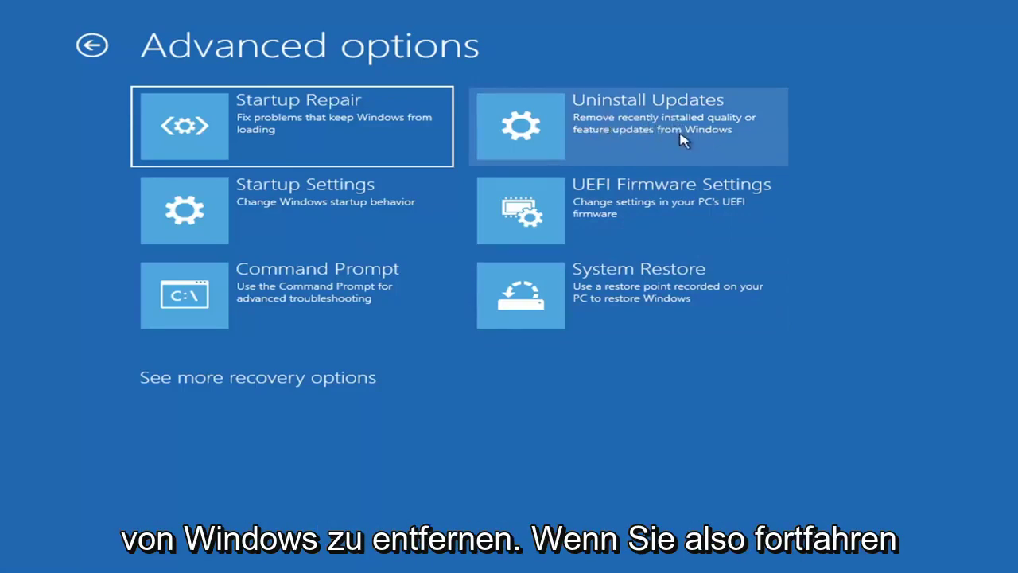
left_click(594, 132)
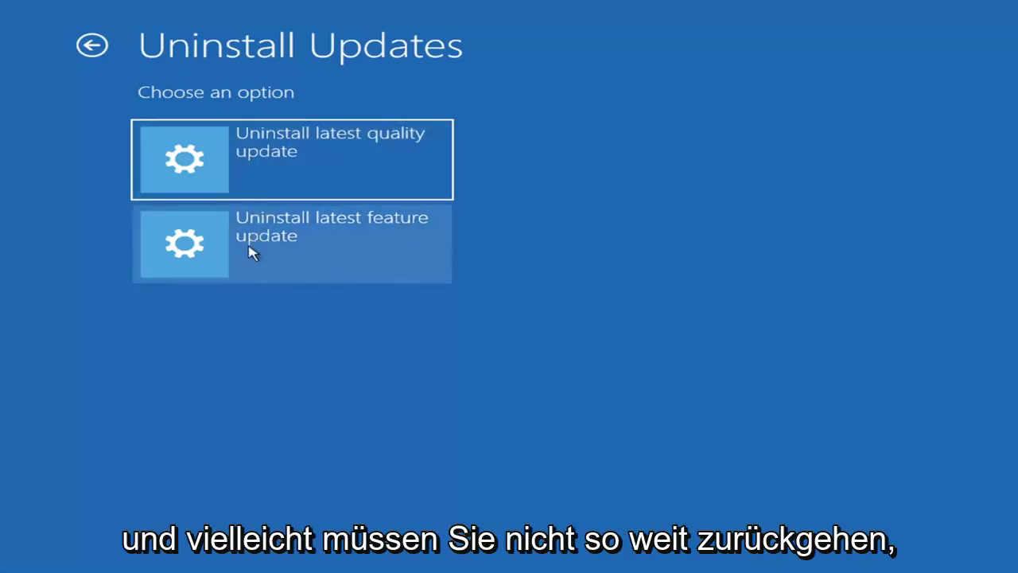
left_click(105, 43)
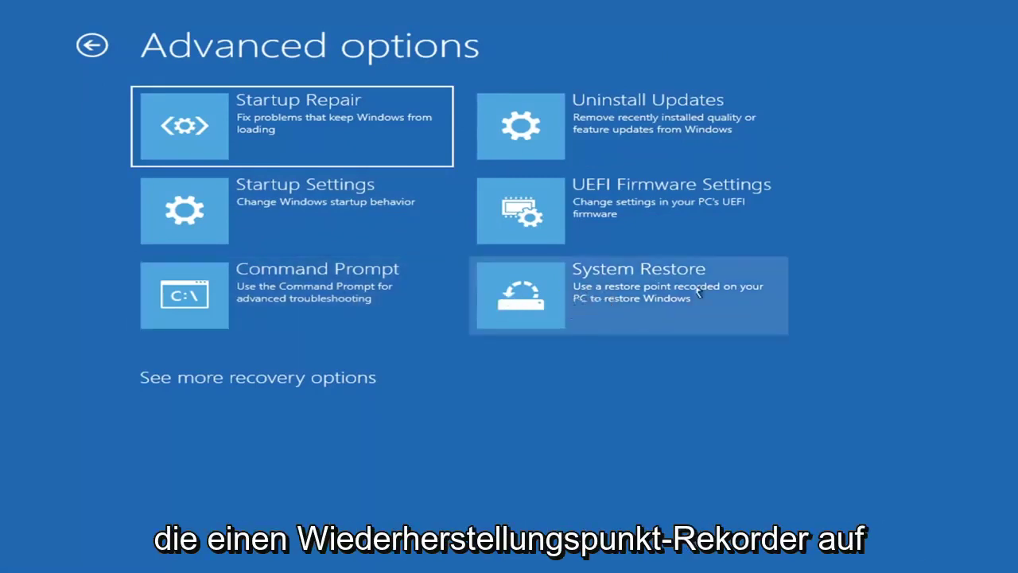
- Restore the system to the manual "Before Updates" restore point of 7/9/2021 12:37:05 PM and restart the computer
left_click(662, 307)
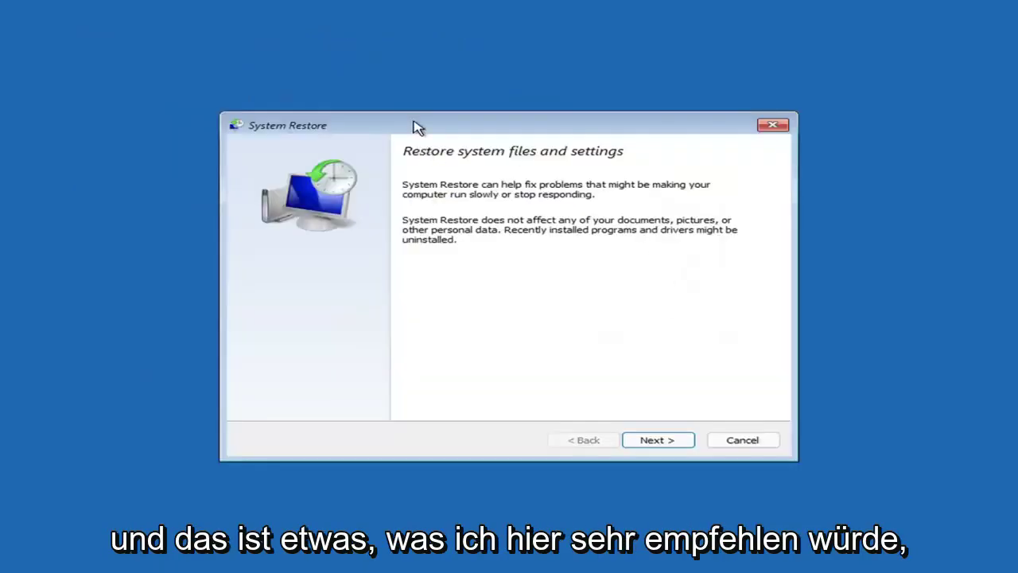
left_click(649, 439)
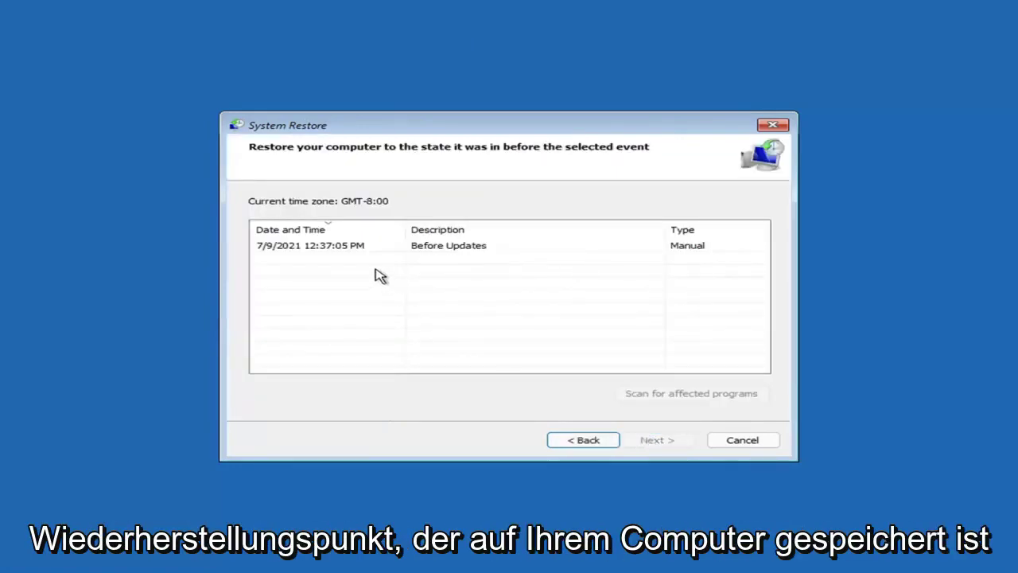
left_click(315, 252)
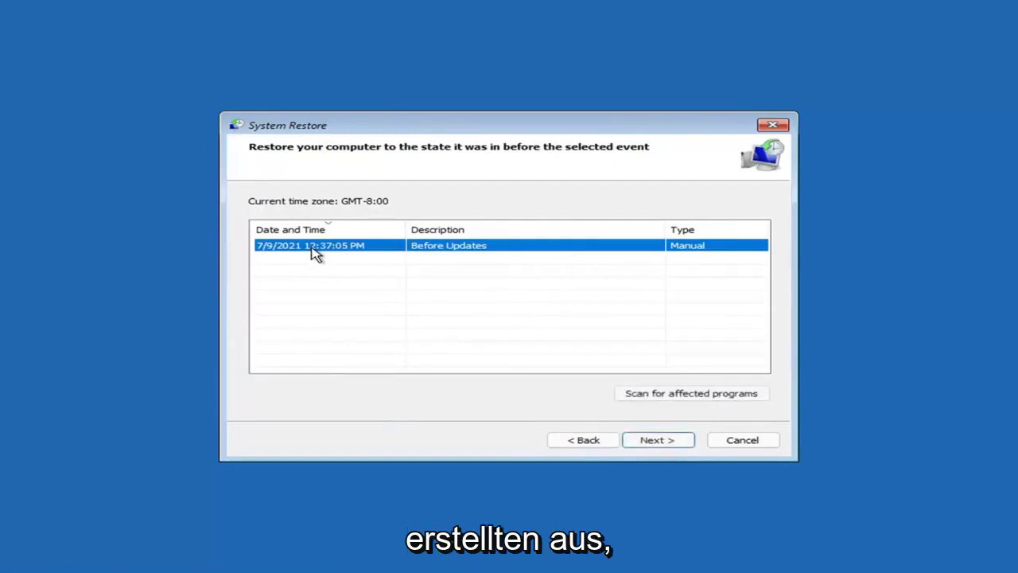
left_click(668, 444)
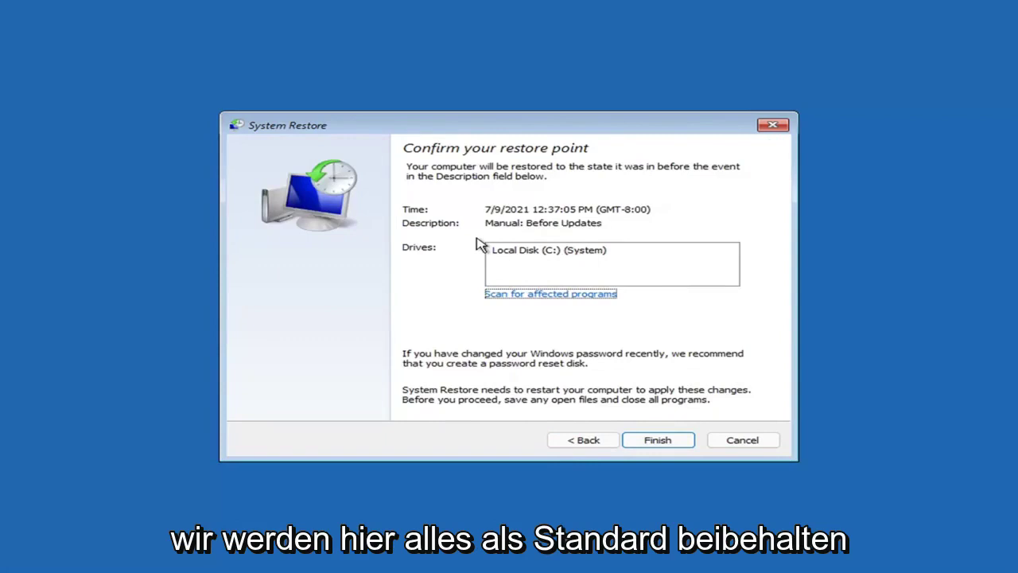
left_click(658, 444)
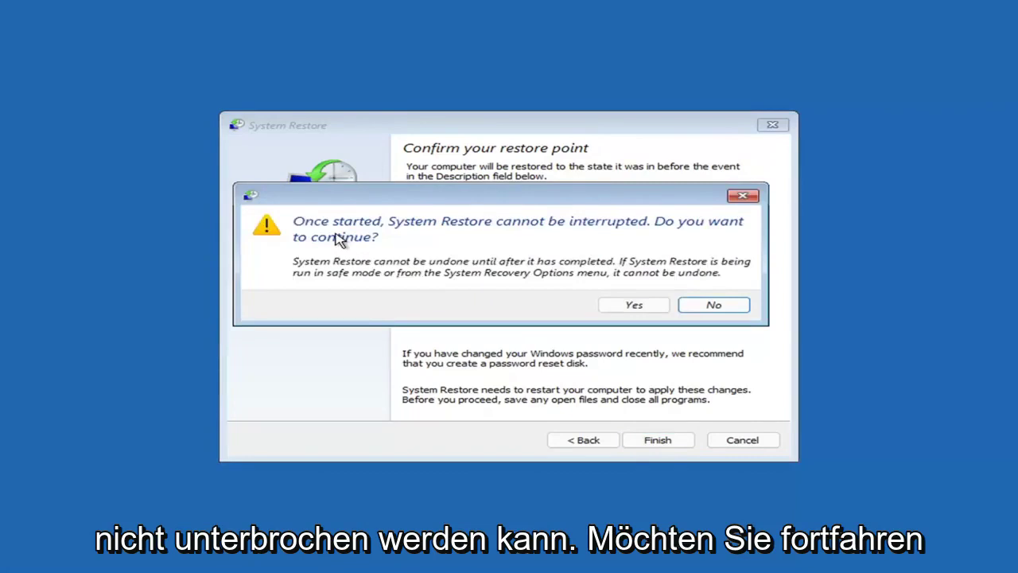
left_click(636, 310)
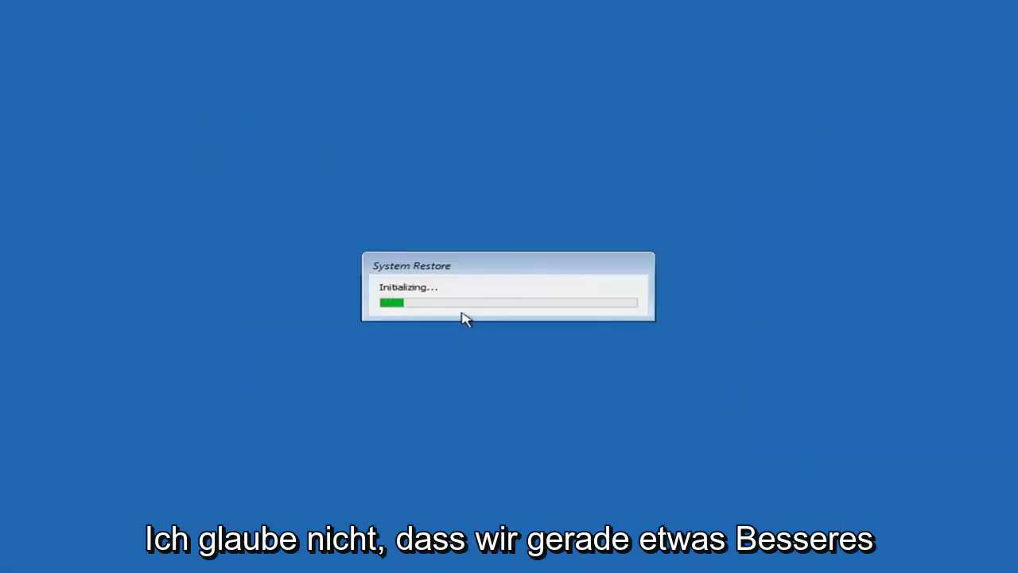
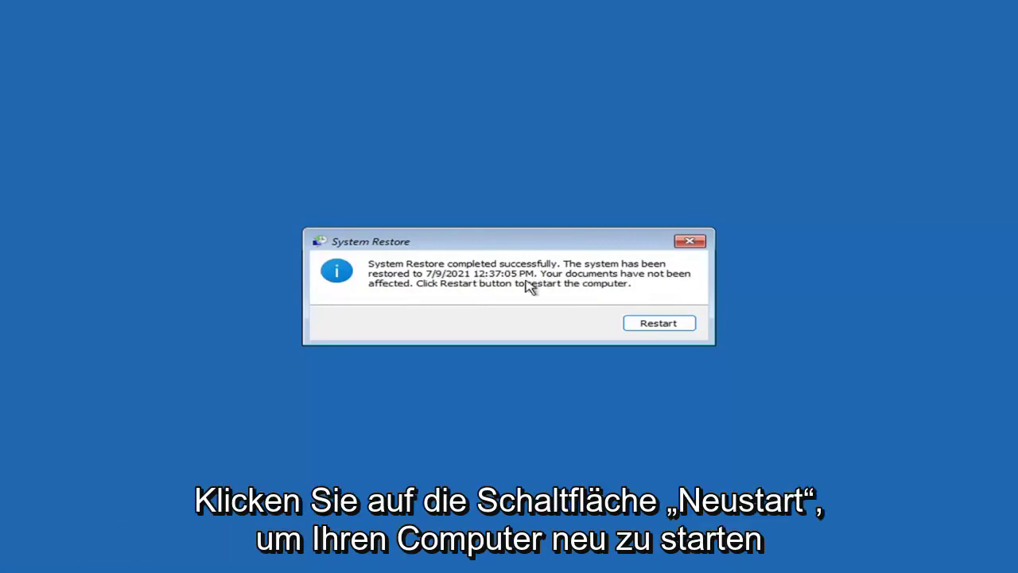
left_click(652, 324)
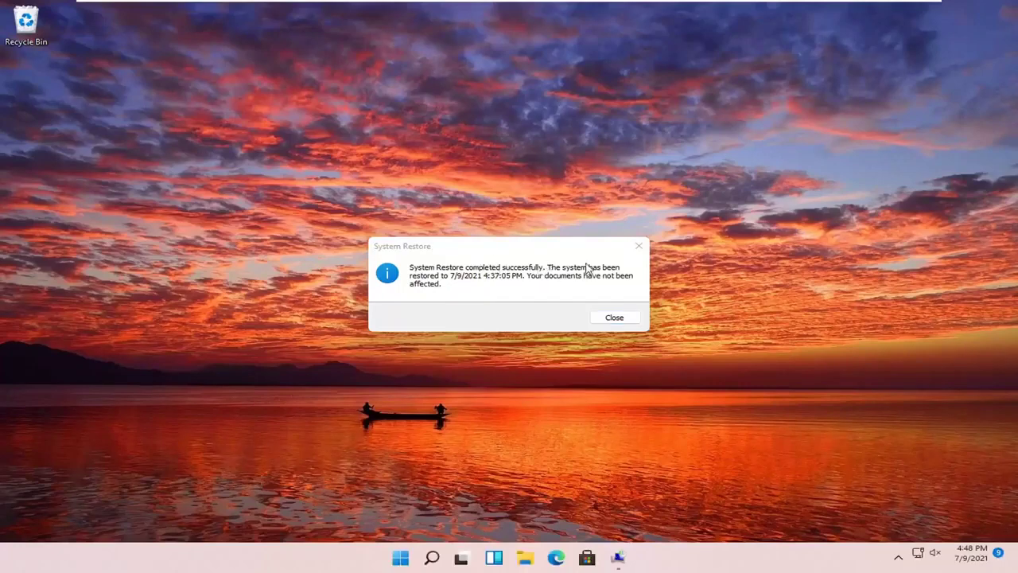
left_click(639, 246)
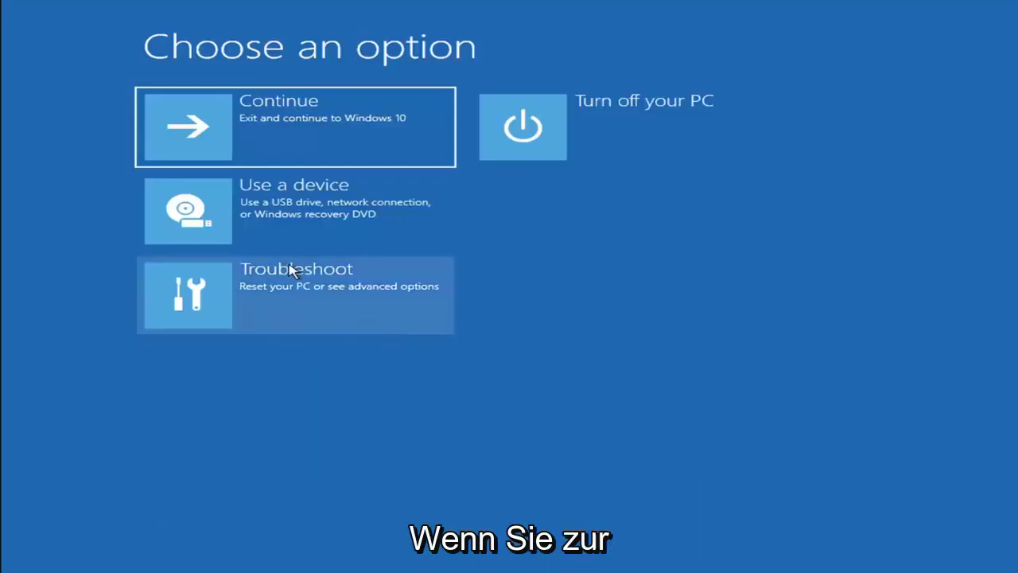
- Review the Reset this PC choices for keeping or removing files, and return to the main recovery options
left_click(297, 302)
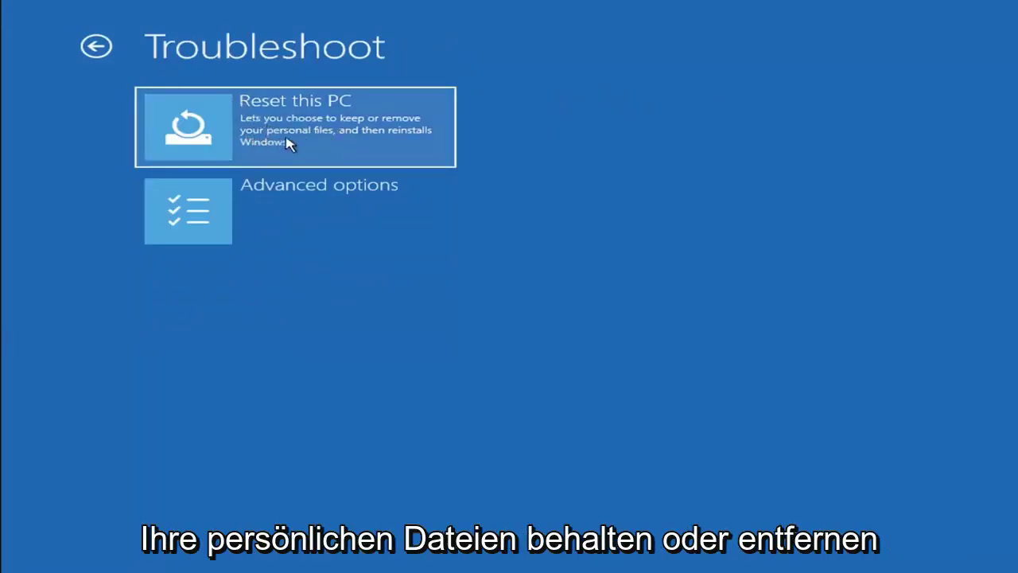
left_click(333, 143)
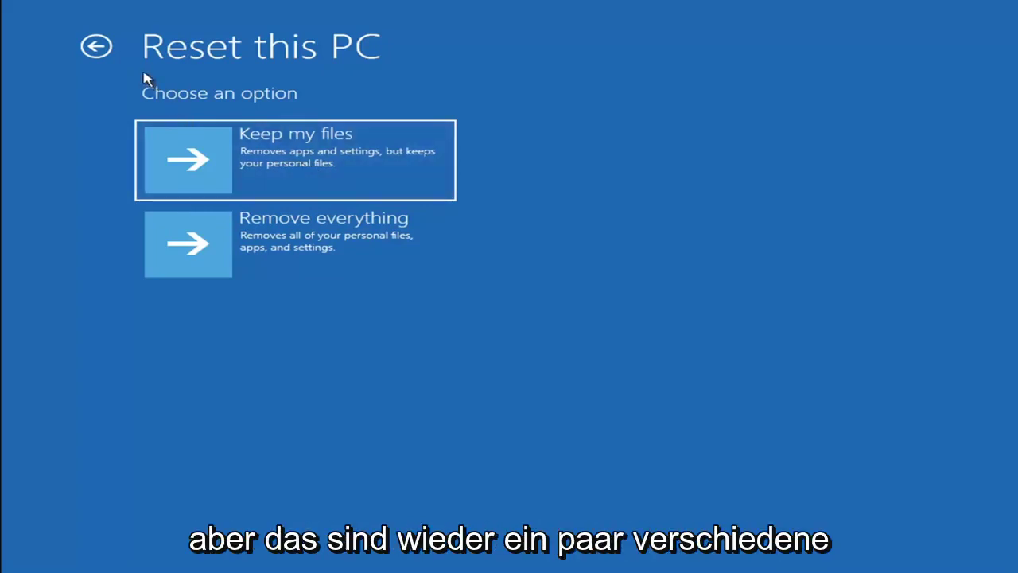
left_click(97, 47)
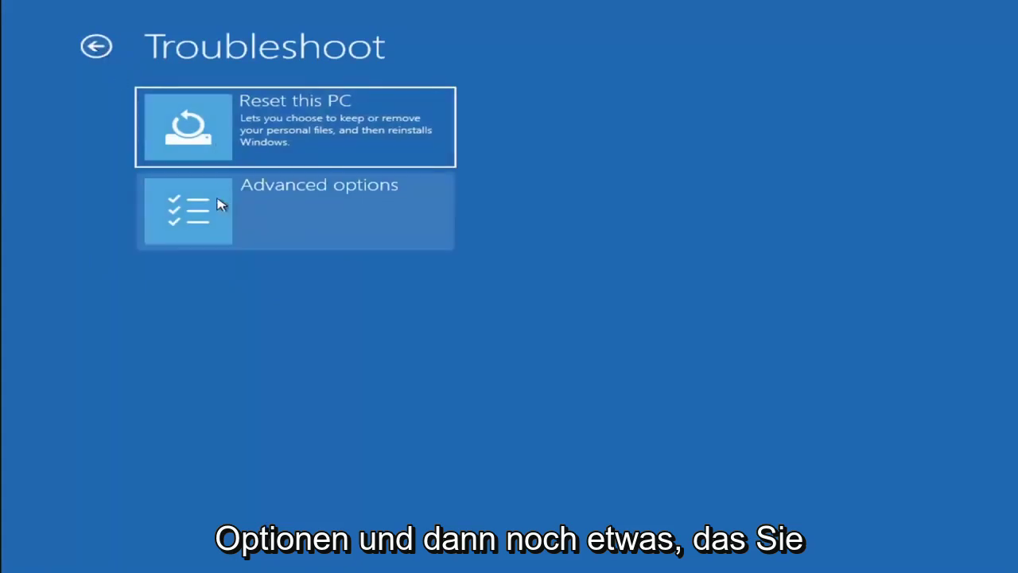
left_click(97, 47)
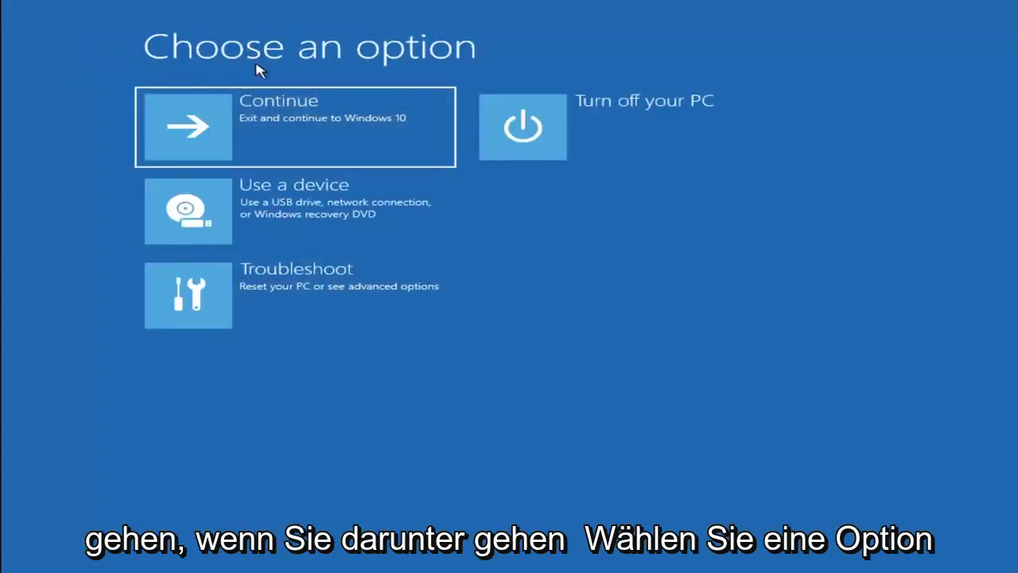
- Open the Command Prompt from the advanced troubleshooting options
left_click(309, 300)
left_click(302, 220)
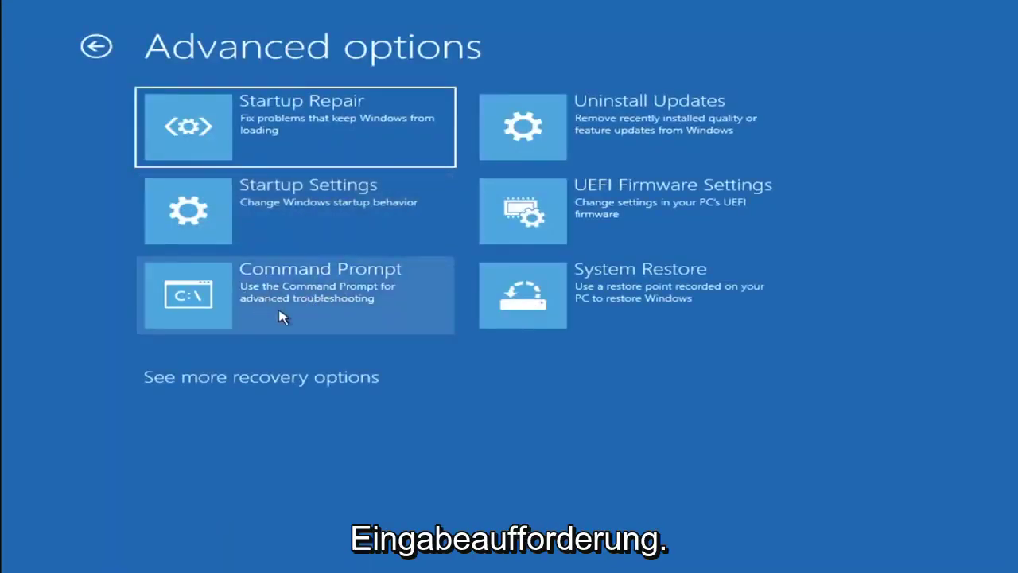
left_click(239, 304)
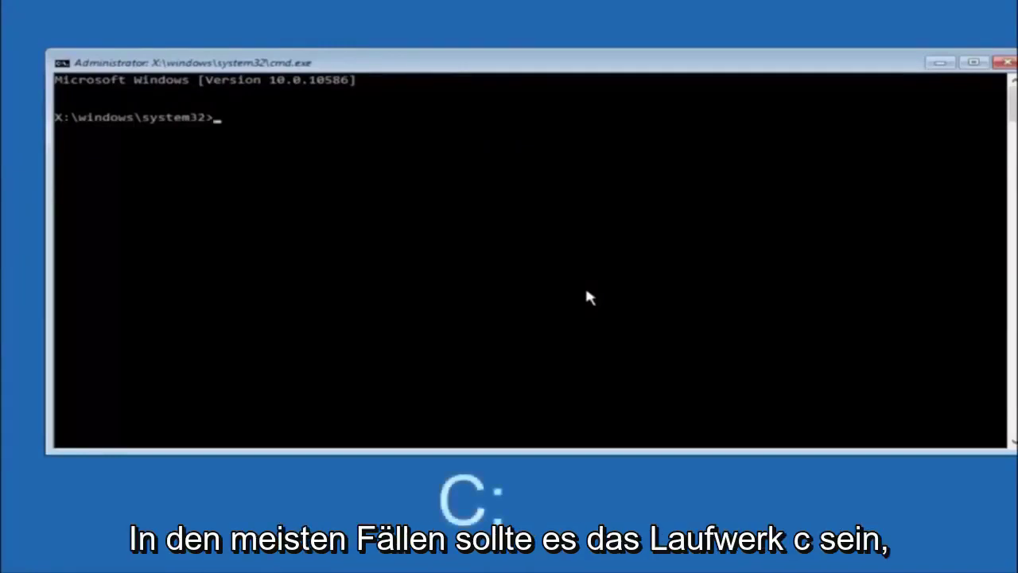
- Switch to the C: drive and list its directory contents with dir
type("c")
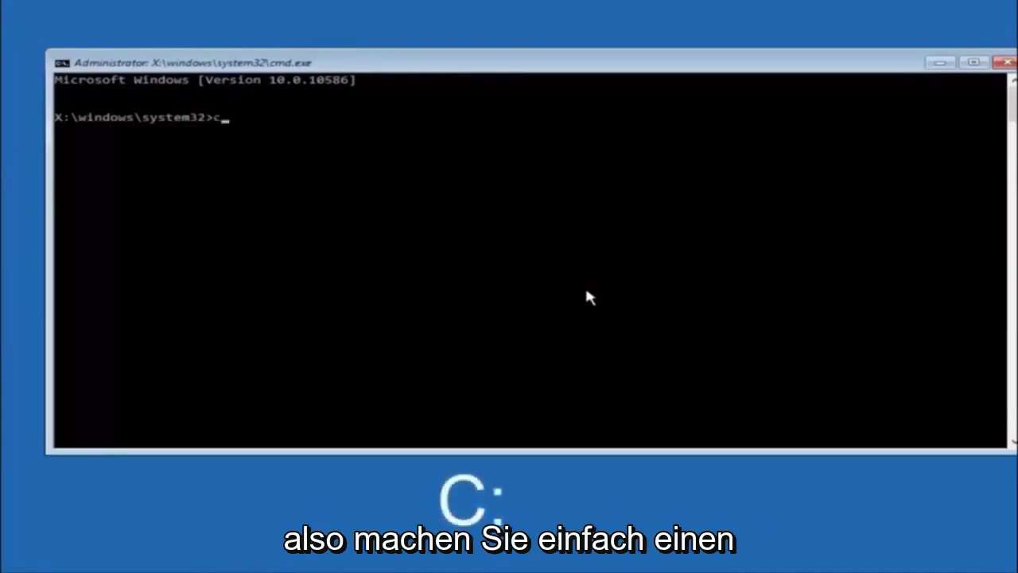
type(":")
key("Return")
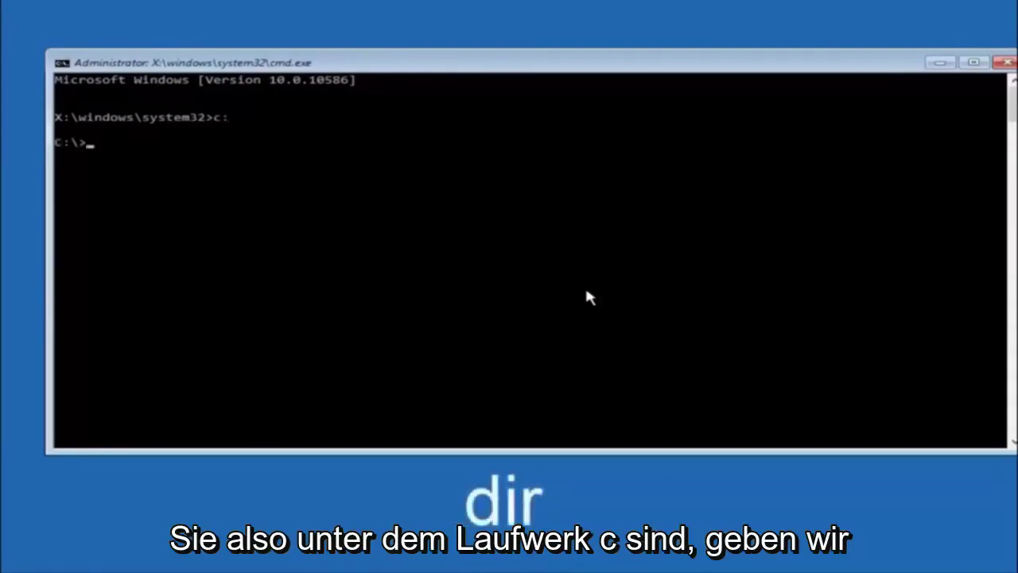
type("dir")
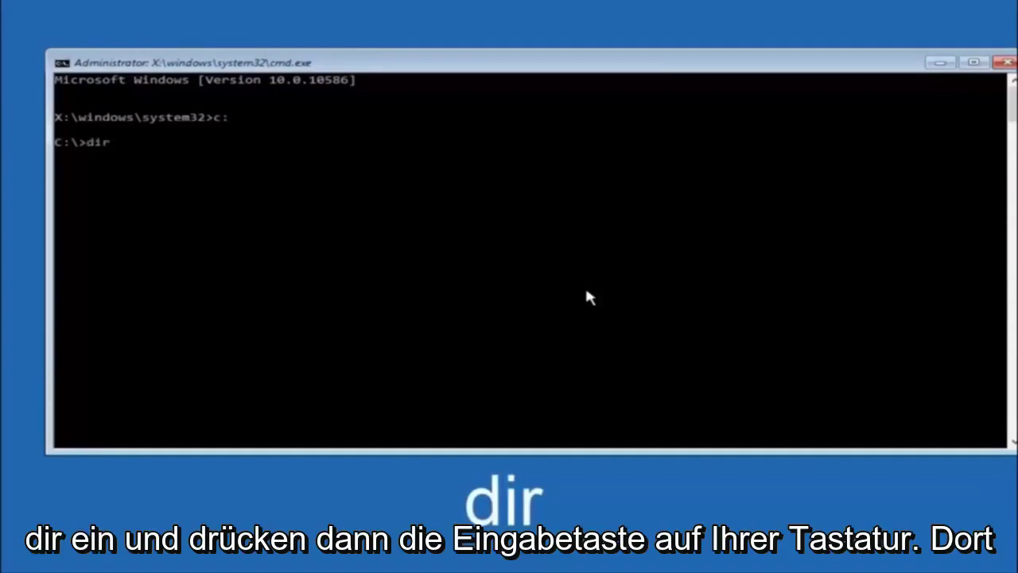
key("Return")
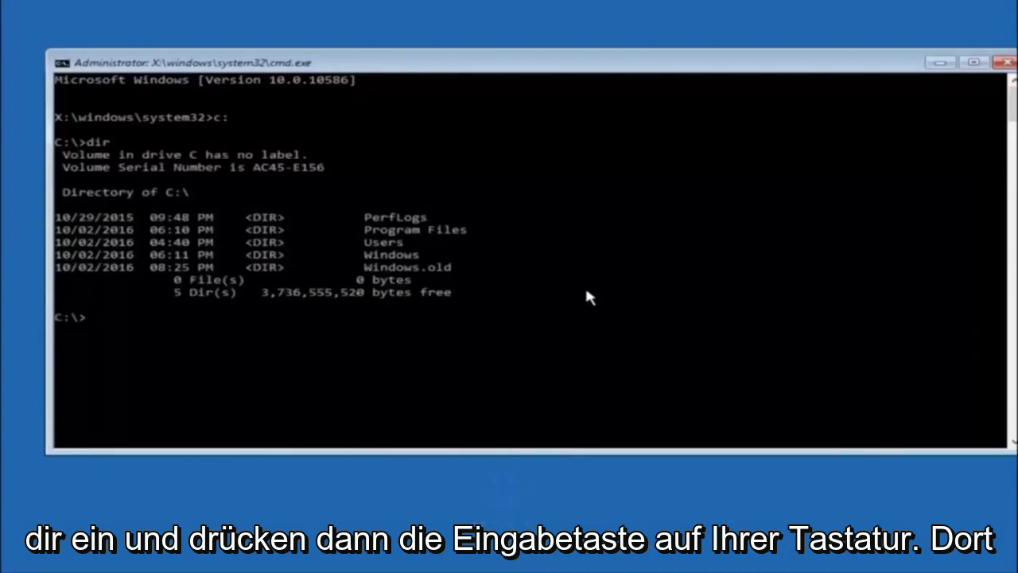
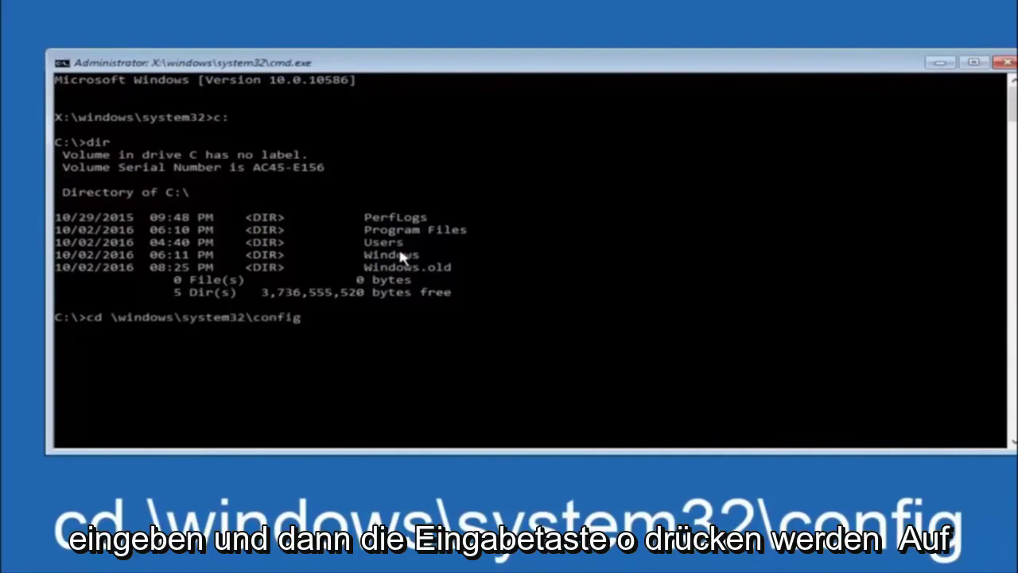
- Change to the \windows\system32\config directory and create a folder named backup in it
key("Return")
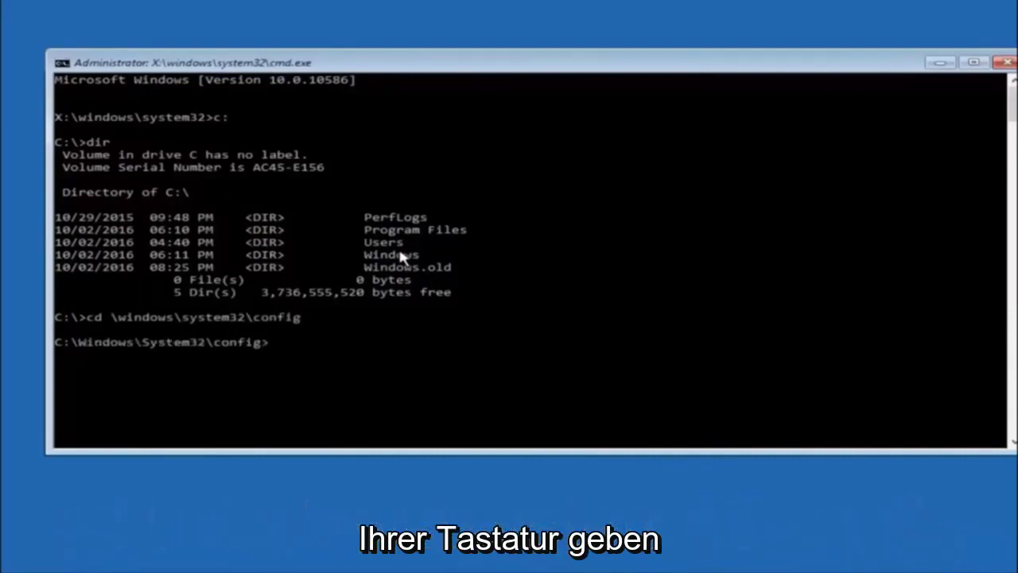
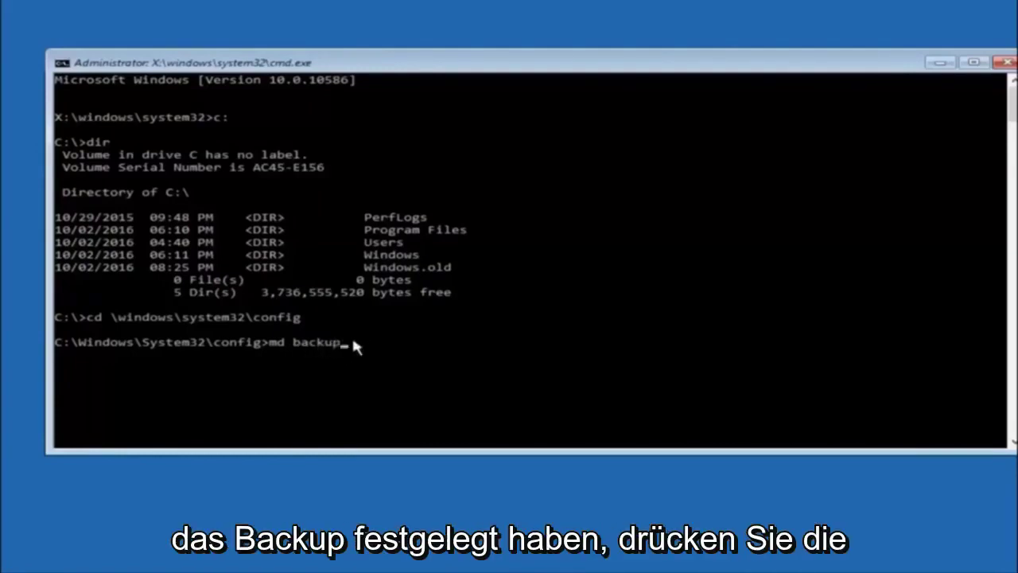
key("Return")
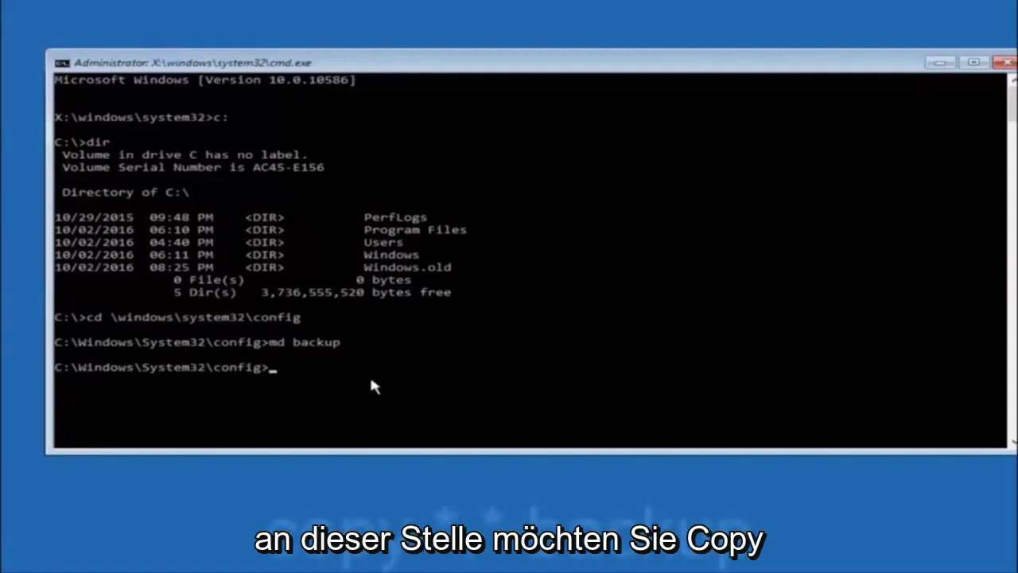
- Copy all files in the config directory into the backup folder with copy *.* backup
type("copy")
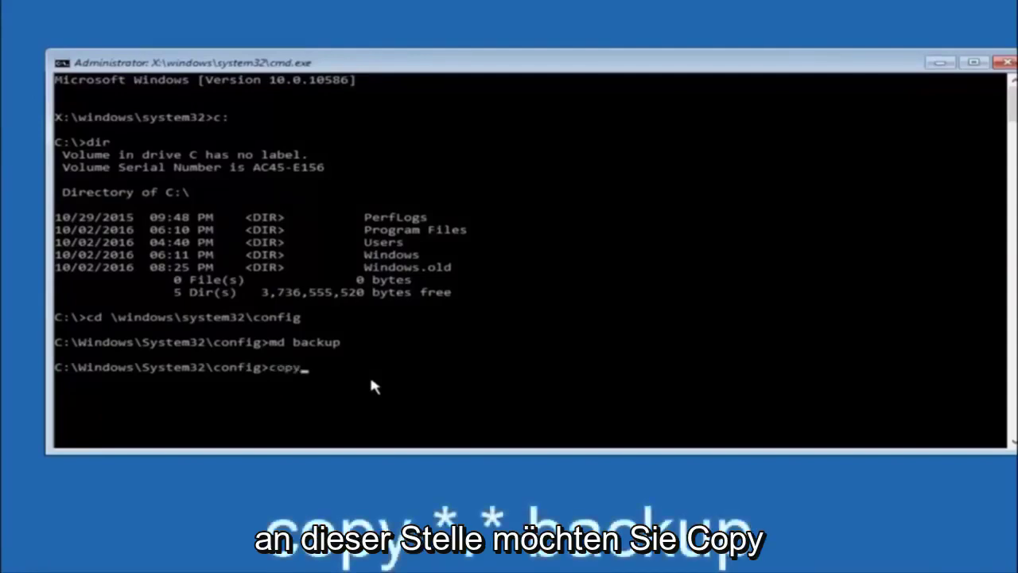
type(" *")
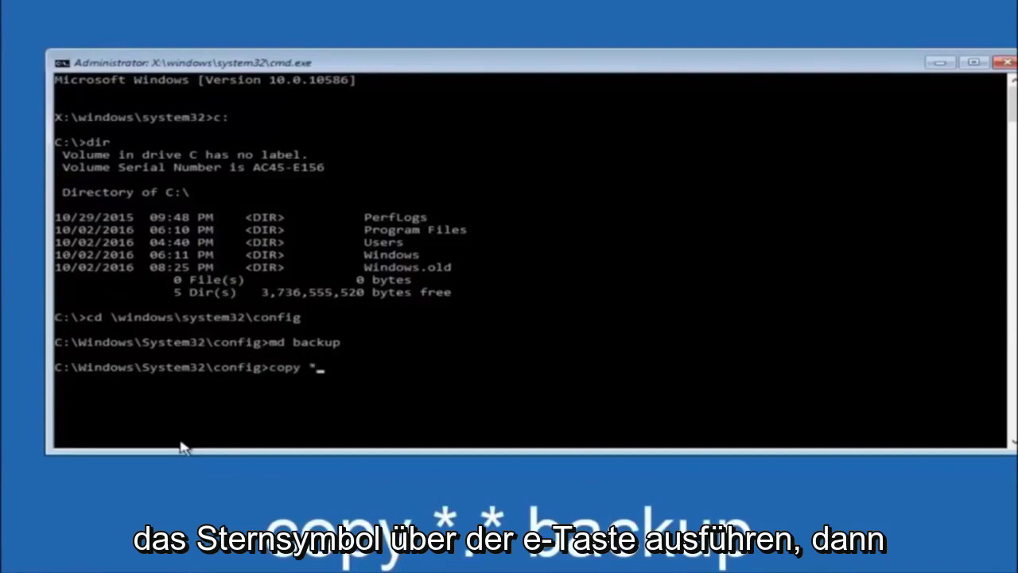
type(".")
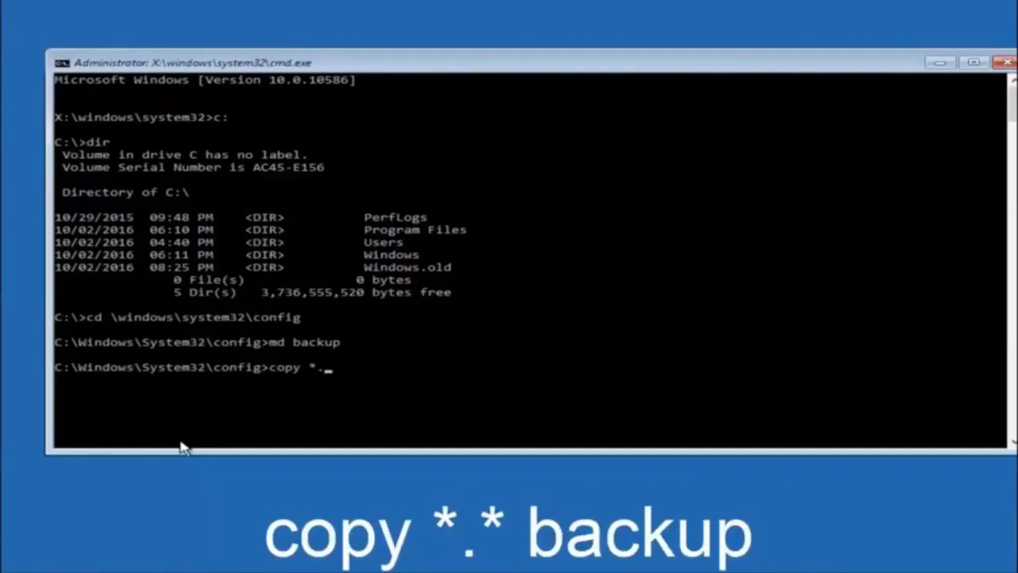
type("*")
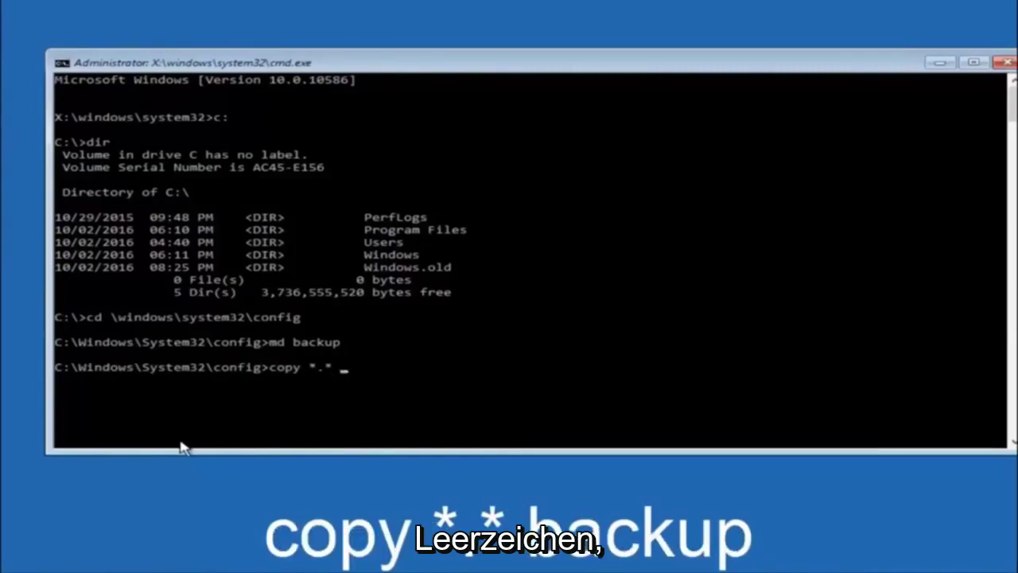
type(" backup")
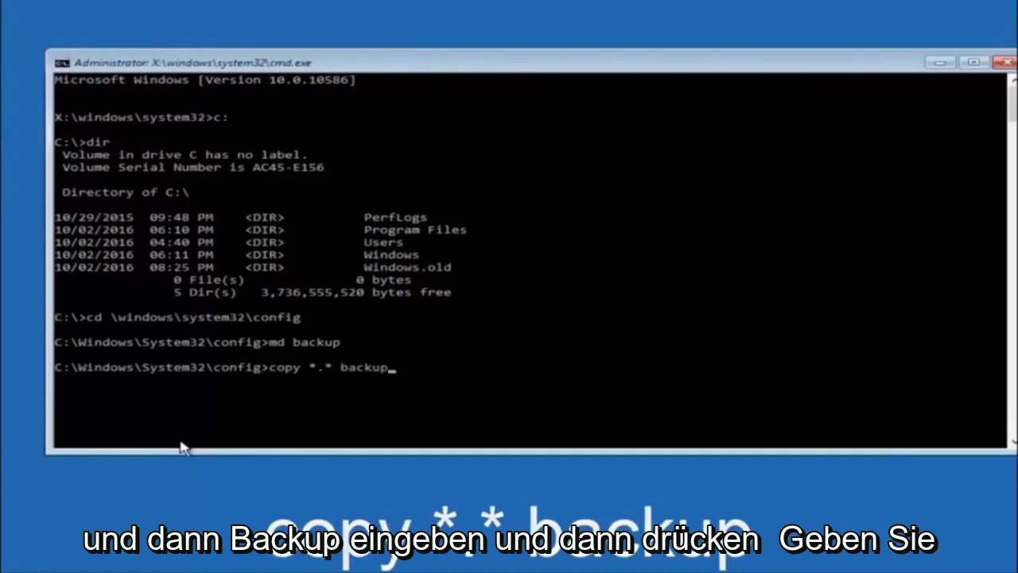
key("Return")
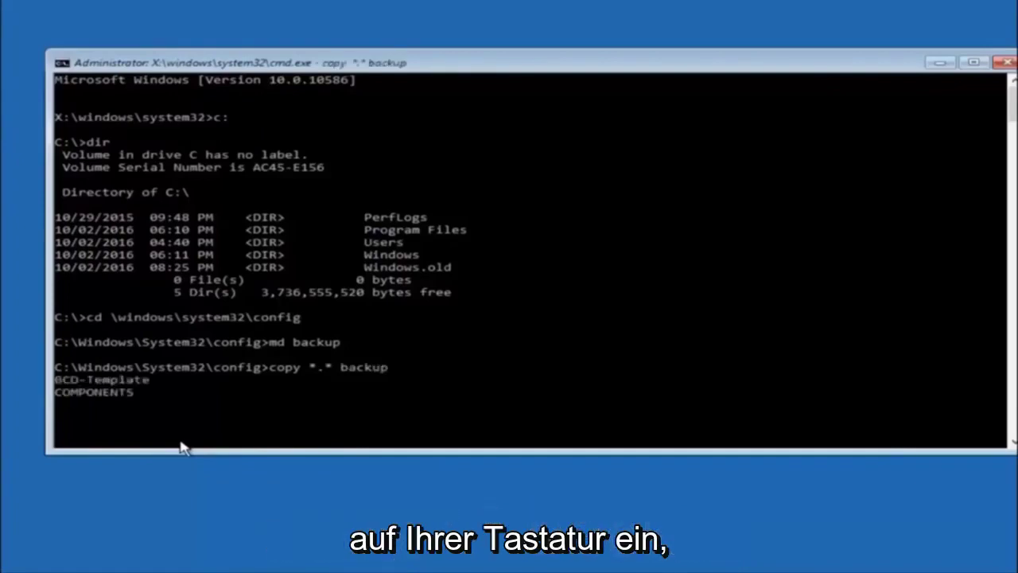
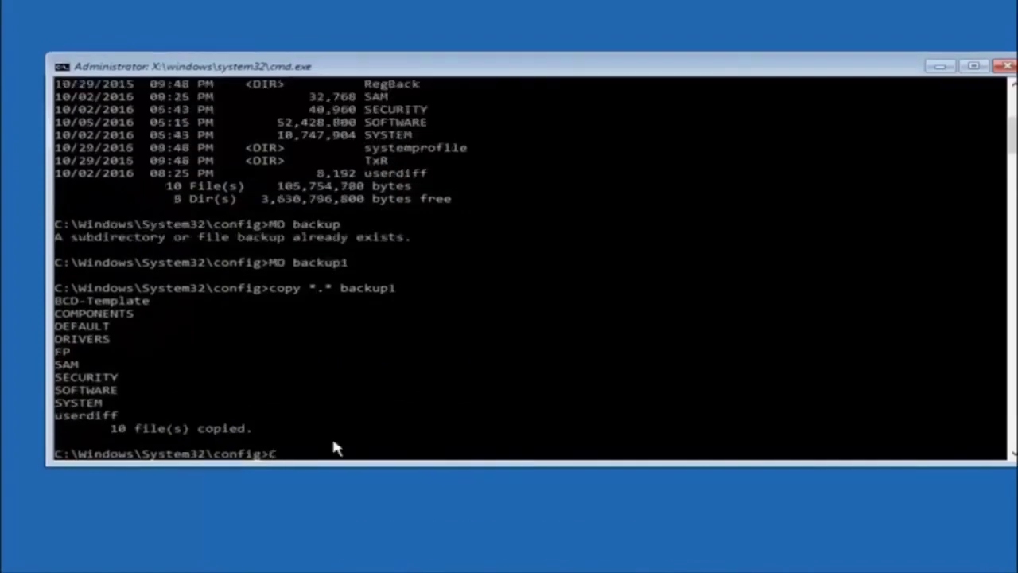
- Change to the regback subdirectory of config and list its contents with dir
type("D reg")
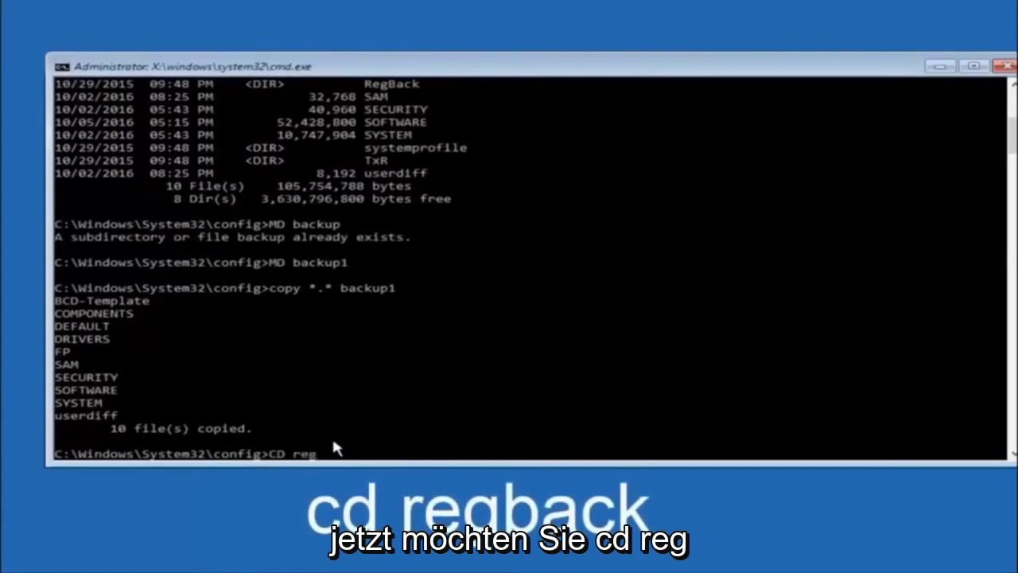
type("back")
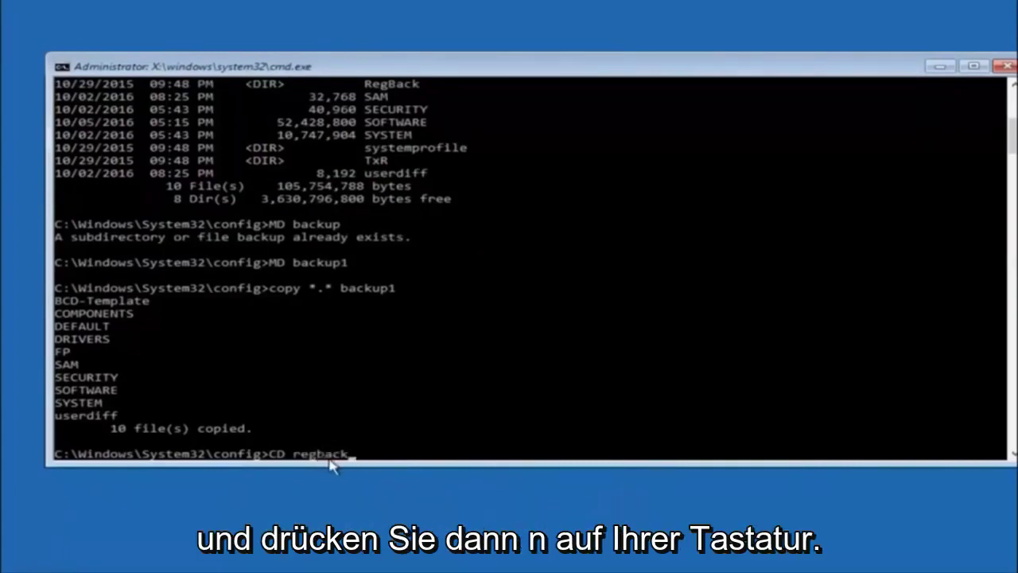
key("Return")
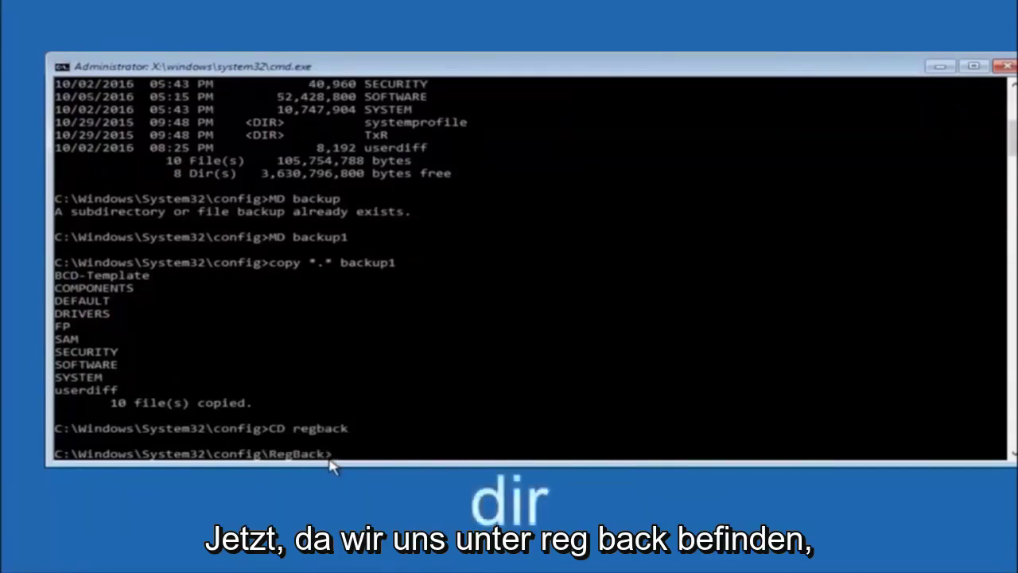
type("dir")
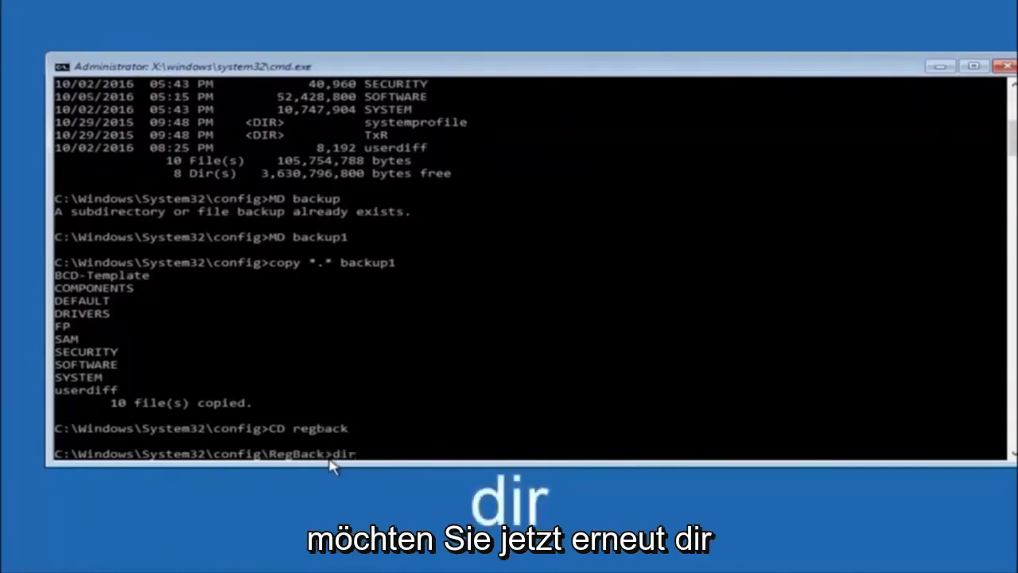
key("Return")
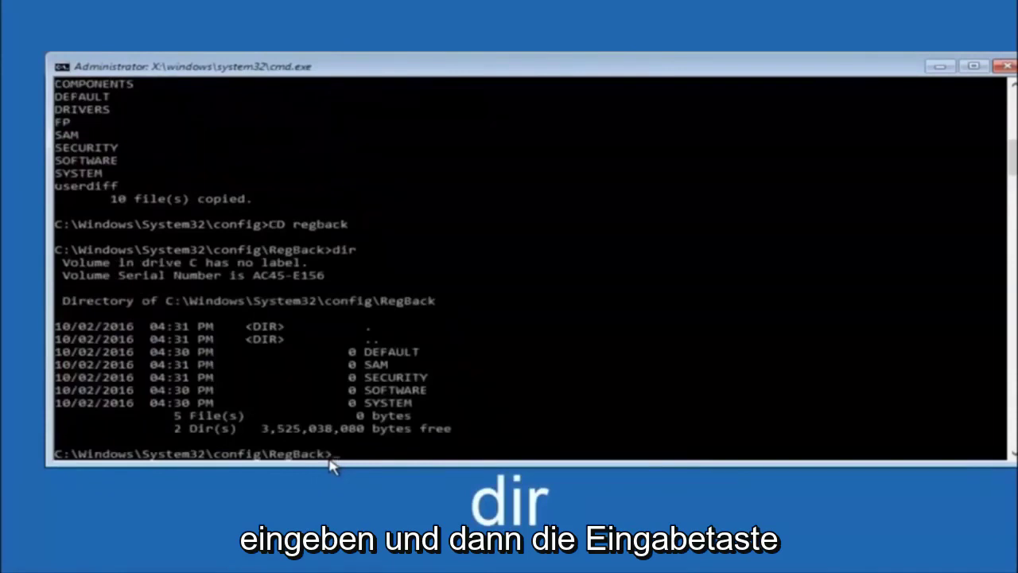
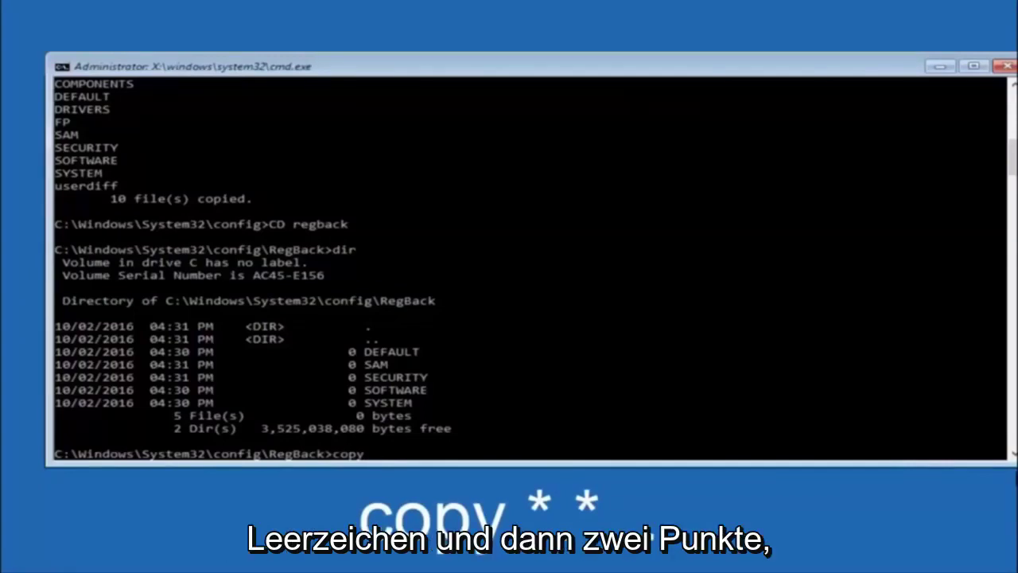
- Copy all RegBack files to the parent config directory with copy *.* .., overwriting all existing files, and close the Command Prompt
left_click(378, 456)
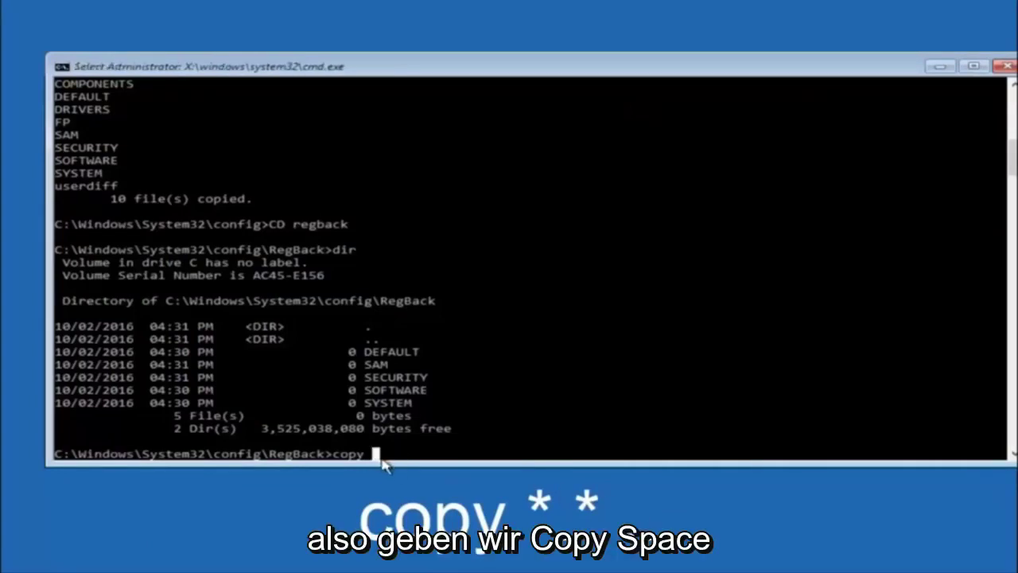
type("*")
type(" *.")
type(" *.*")
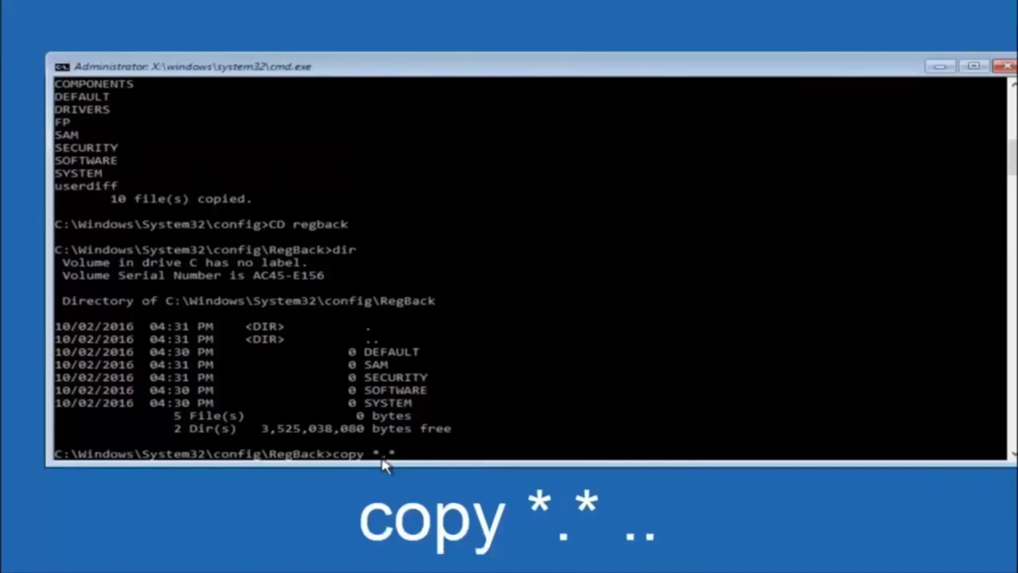
type("..")
key("Return")
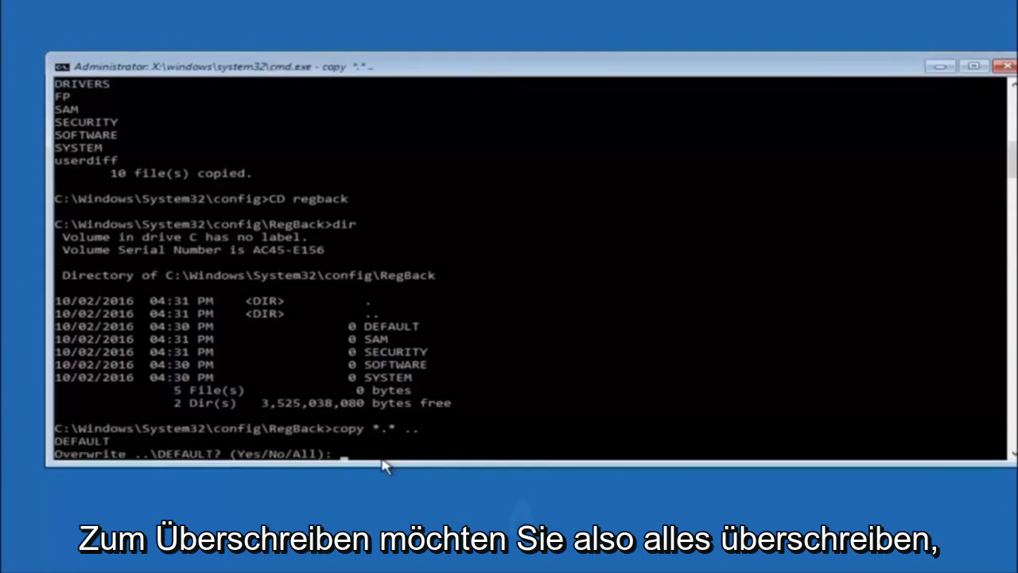
type("A")
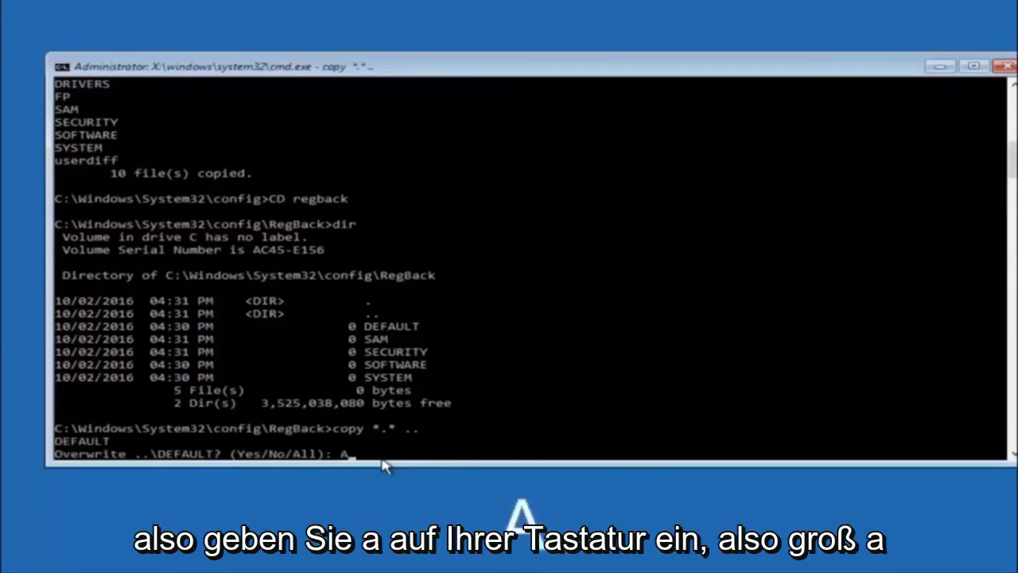
key("Return")
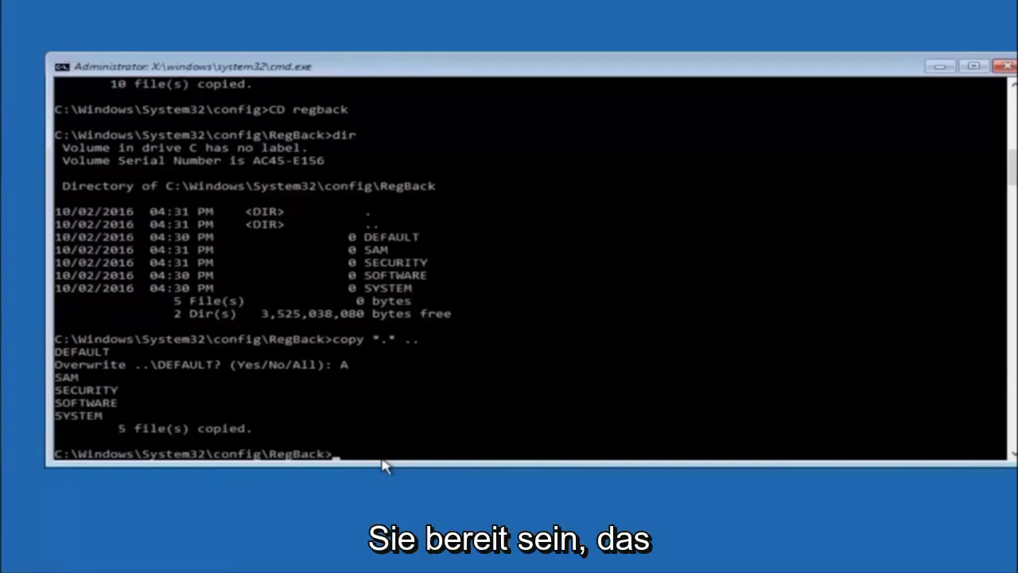
left_click(1006, 66)
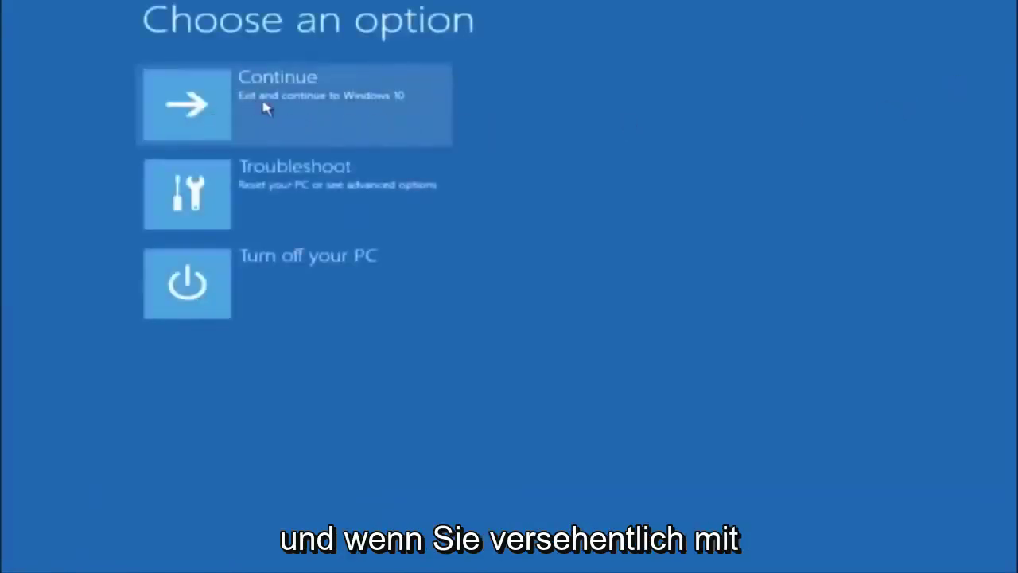